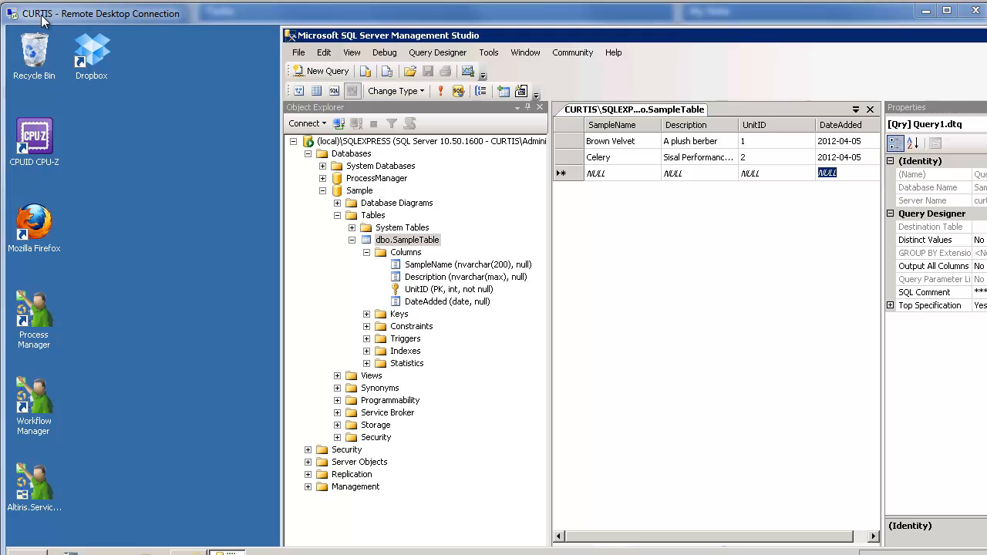
Step: Select the SQLEXPRESS server and dbo.SampleTable in Object Explorer, then move the SSMS window aside
{"action": "left_click", "coordinate": [355, 141]}
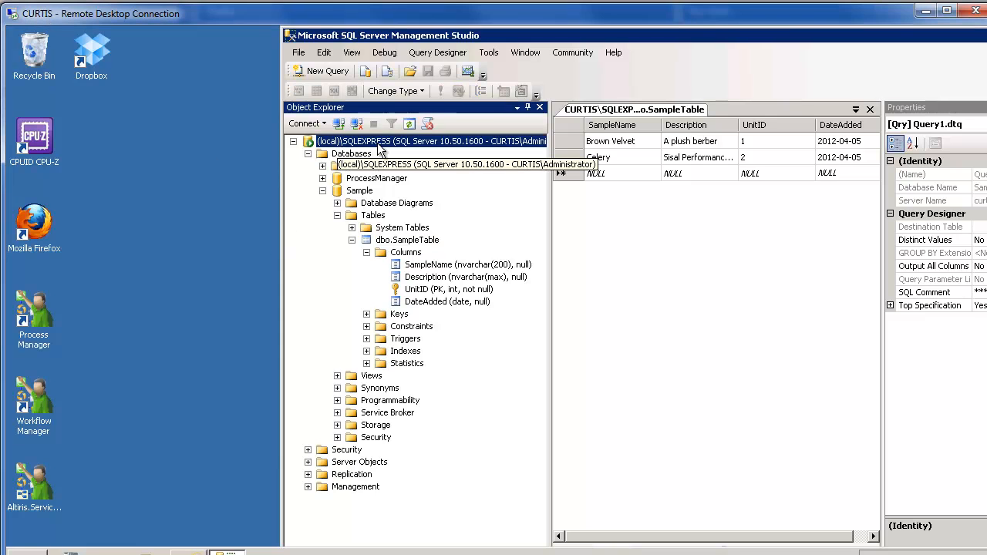
{"action": "left_click", "coordinate": [402, 241]}
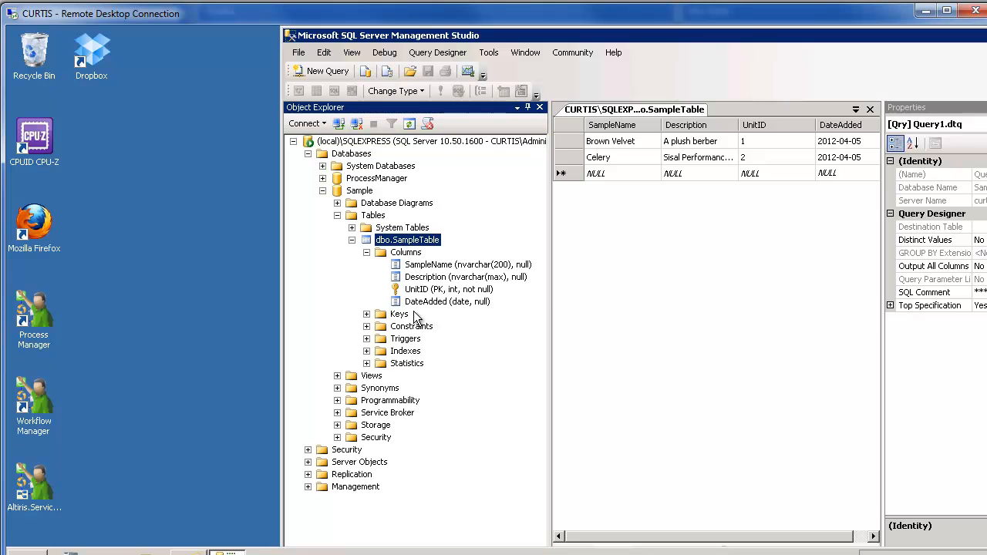
{"action": "left_click_drag", "start_coordinate": [956, 37], "coordinate": [771, 41]}
Step: Minimize SSMS, return to Decisions, and register a new agent titled Curtis Agent
{"action": "left_click", "coordinate": [847, 41]}
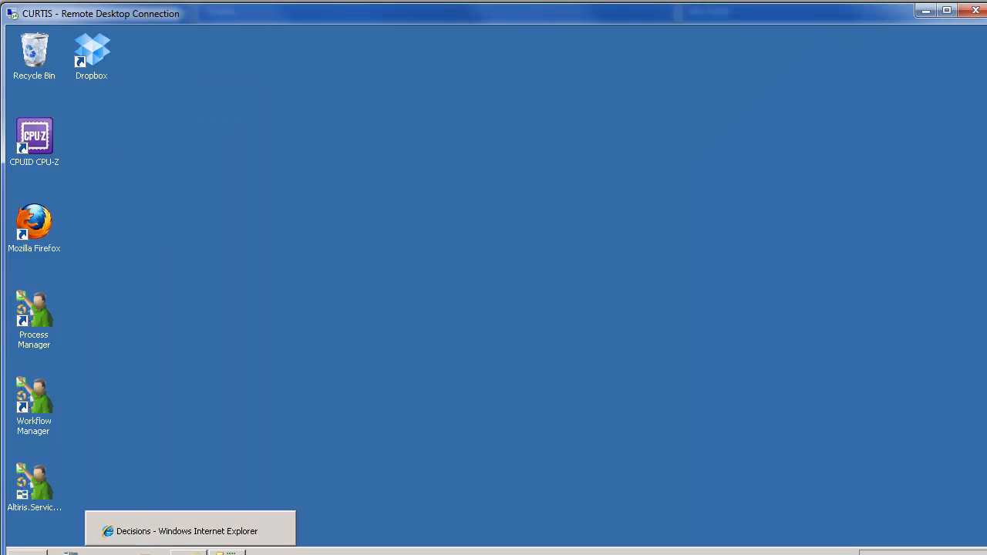
{"action": "left_click", "coordinate": [189, 552]}
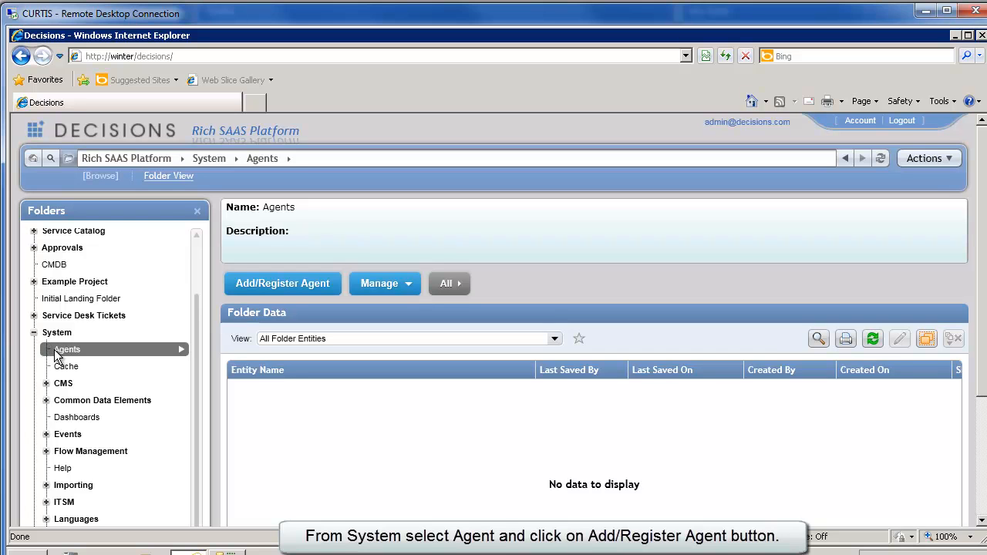
{"action": "left_click", "coordinate": [288, 283]}
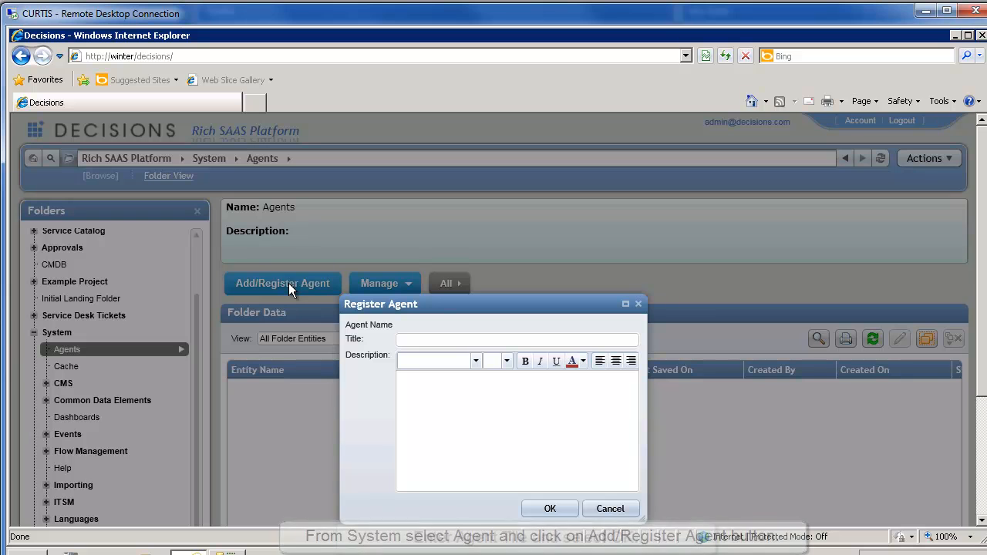
{"action": "type", "text": "Curtis Agernt"}
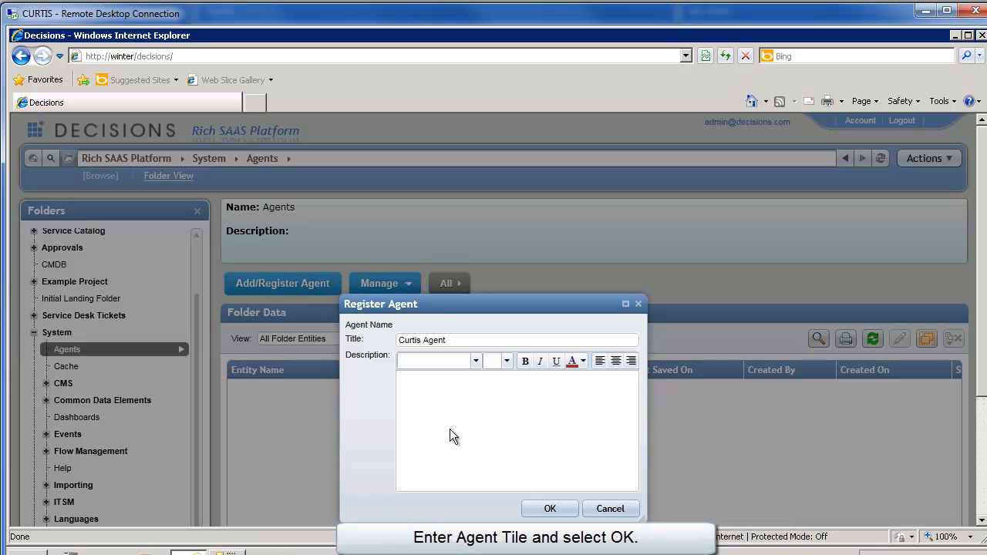
{"action": "left_click", "coordinate": [548, 509]}
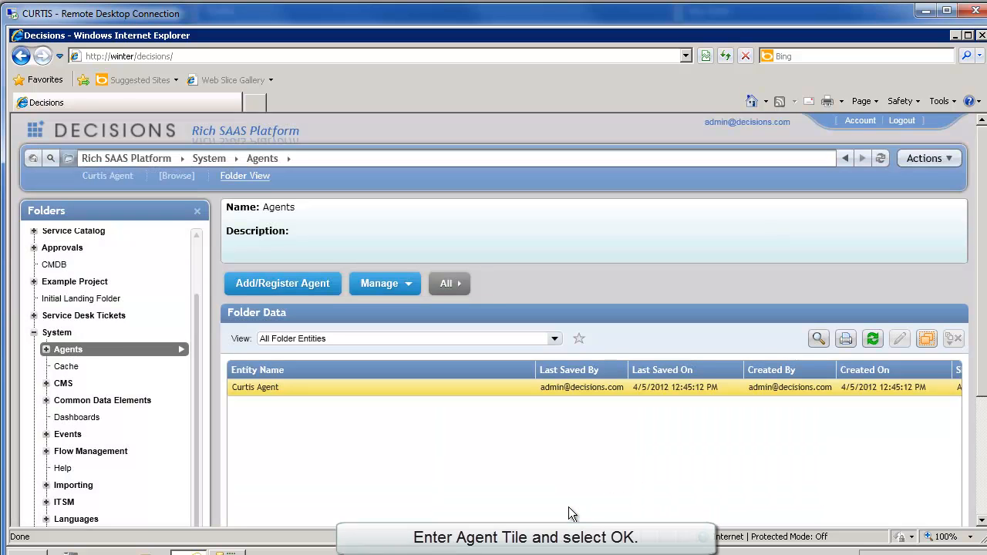
Step: Download the Curtis Agent installer and save it as 'NEw Decisions Agent' in C:\Temp
{"action": "left_click", "coordinate": [266, 388]}
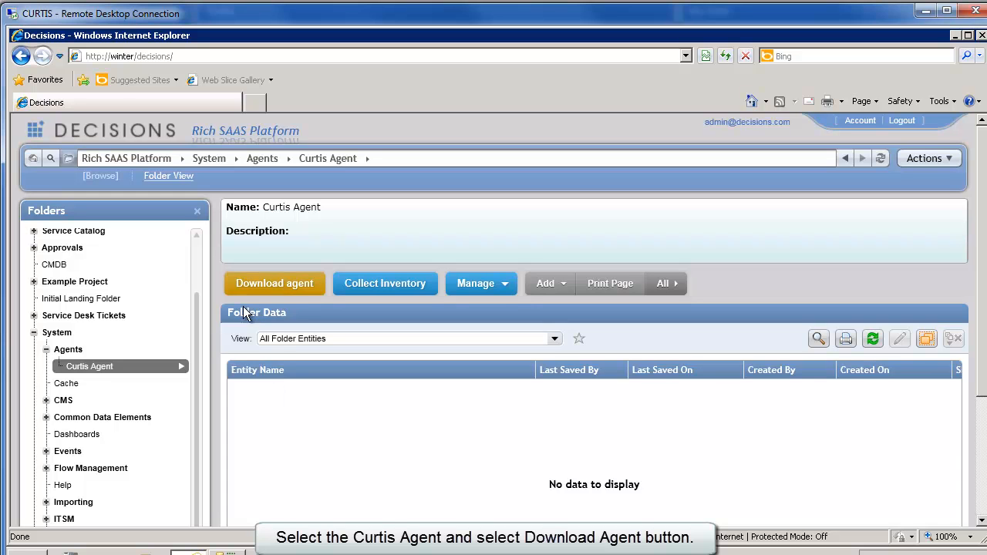
{"action": "left_click", "coordinate": [276, 284]}
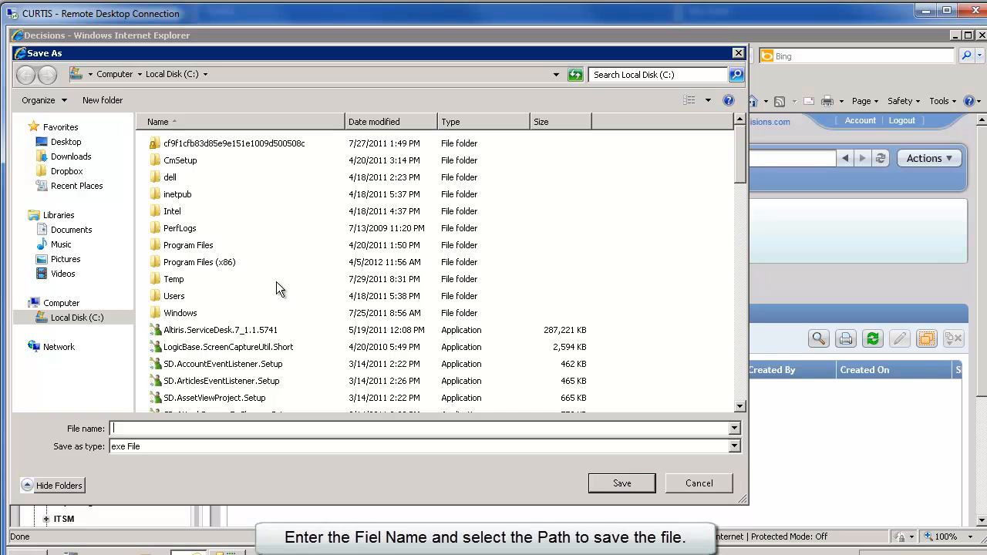
{"action": "double_click", "coordinate": [182, 279]}
{"action": "left_click", "coordinate": [181, 430]}
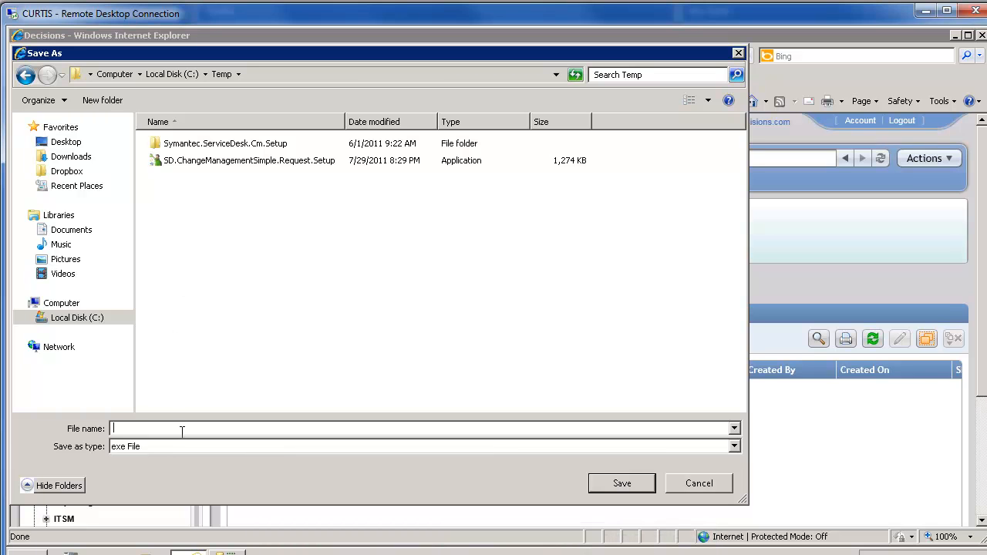
{"action": "left_click", "coordinate": [600, 481]}
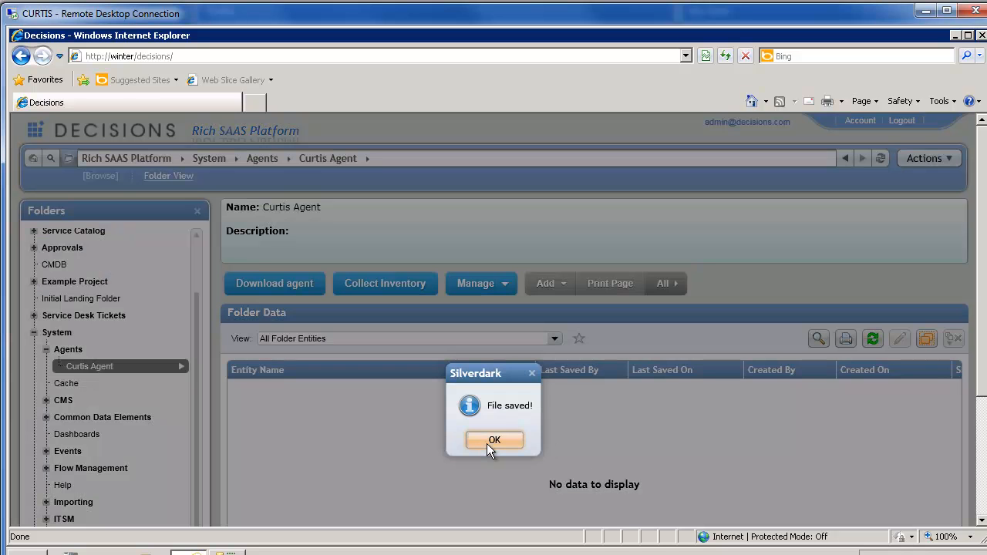
Step: Browse to Local Disk (C:) > Temp in Windows Explorer and select the NEw Decisions Agent installer
{"action": "left_click", "coordinate": [488, 442]}
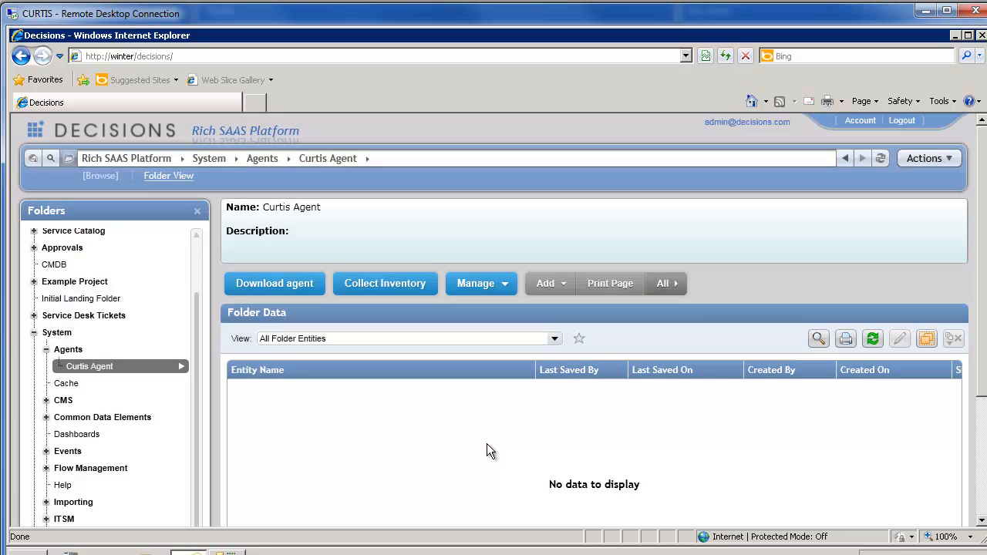
{"action": "left_click", "coordinate": [157, 550]}
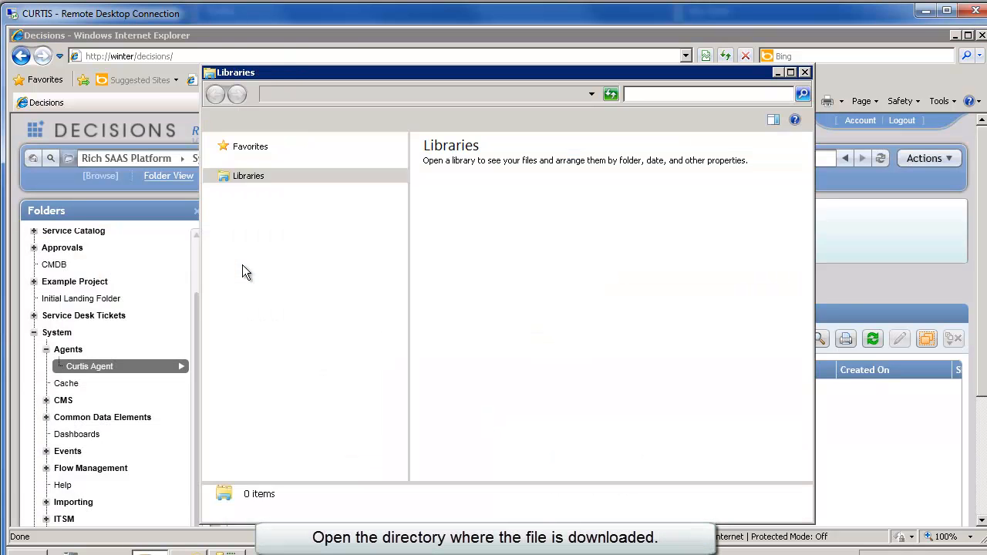
{"action": "left_click", "coordinate": [266, 339]}
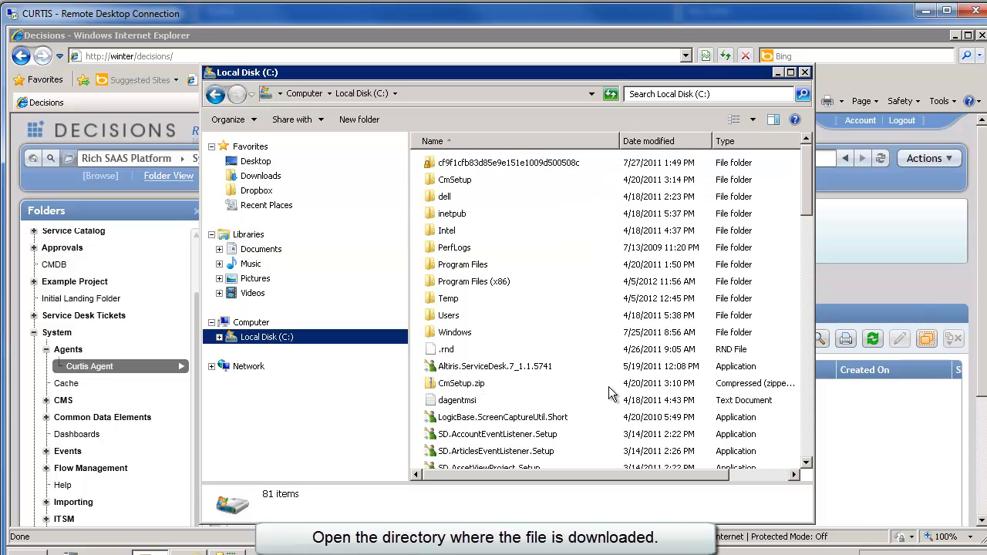
{"action": "left_click_drag", "start_coordinate": [809, 435], "coordinate": [808, 160]}
{"action": "double_click", "coordinate": [454, 303]}
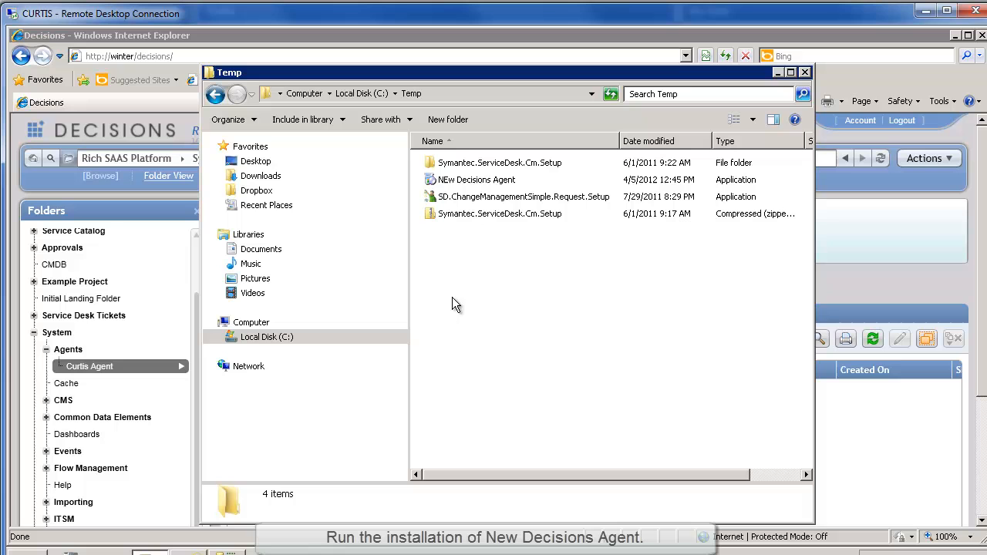
{"action": "left_click", "coordinate": [478, 178]}
Step: Run the NEw Decisions Agent installer and accept the .NET Framework 4 license terms
{"action": "double_click", "coordinate": [478, 180]}
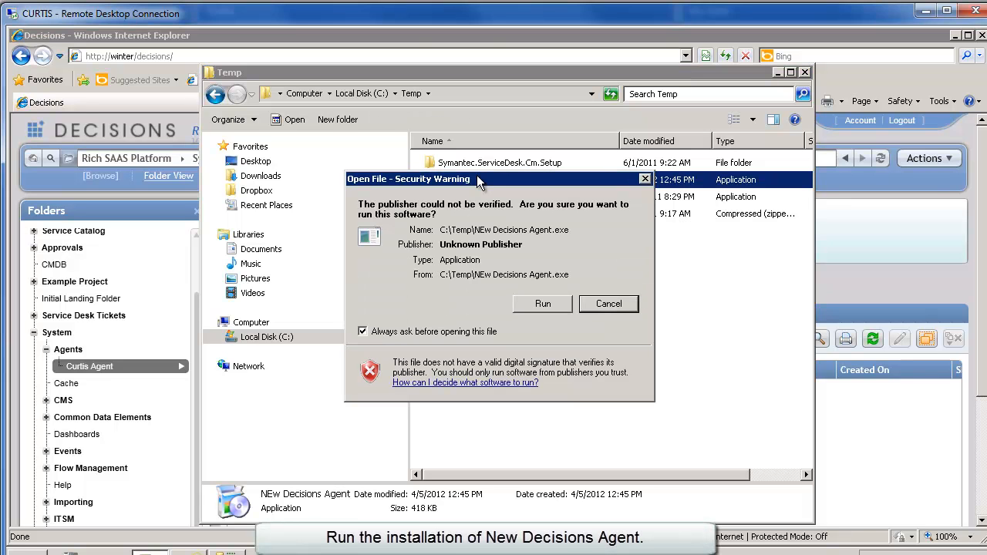
{"action": "left_click", "coordinate": [541, 301]}
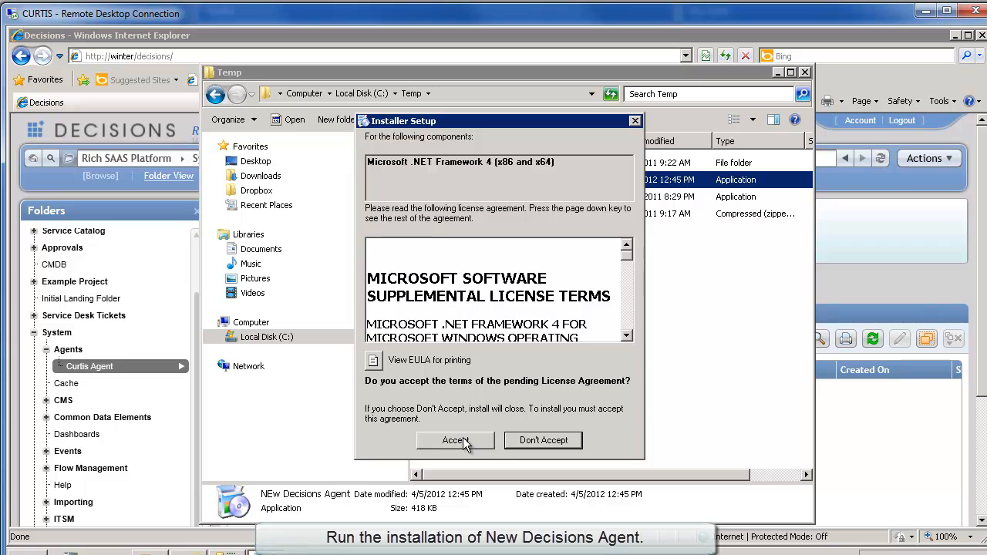
{"action": "left_click", "coordinate": [467, 440]}
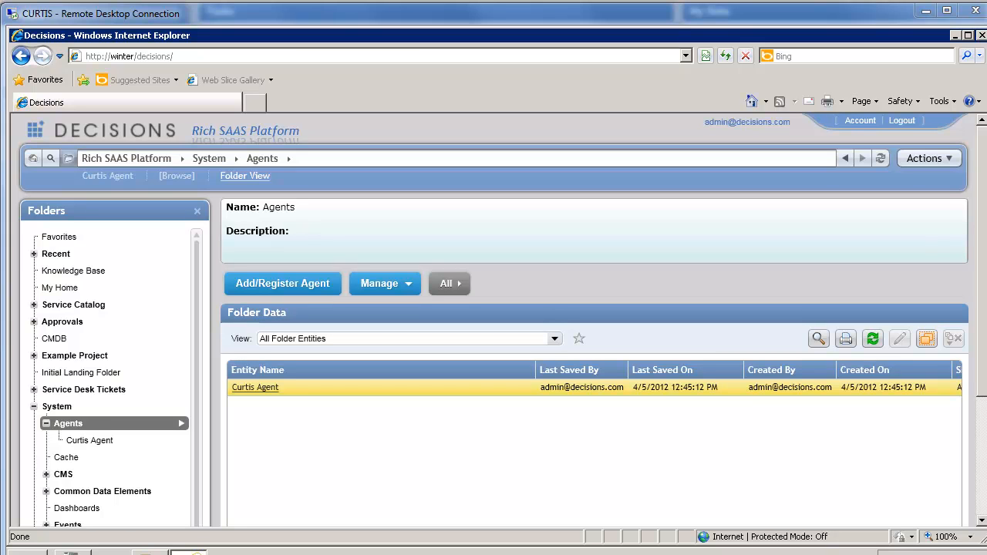
Step: Open the Curtis Agent folder and check the CURTIS machine's actions menu without choosing anything
{"action": "left_click", "coordinate": [87, 441]}
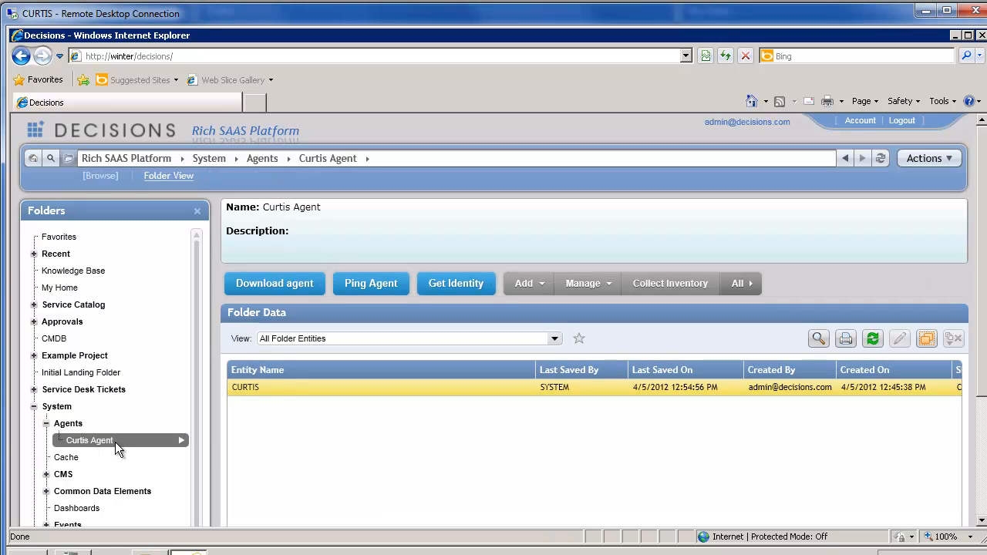
{"action": "right_click", "coordinate": [244, 388]}
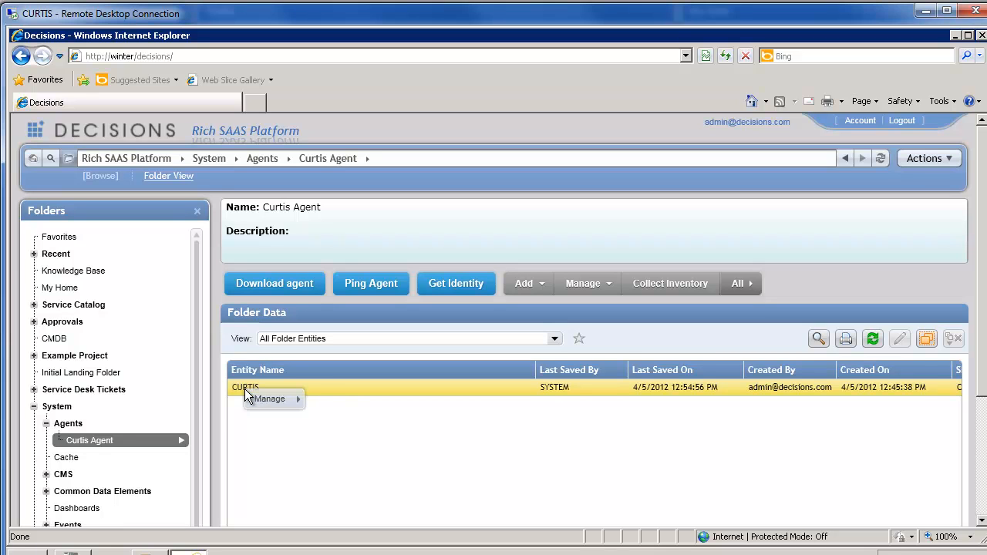
{"action": "left_click", "coordinate": [232, 409]}
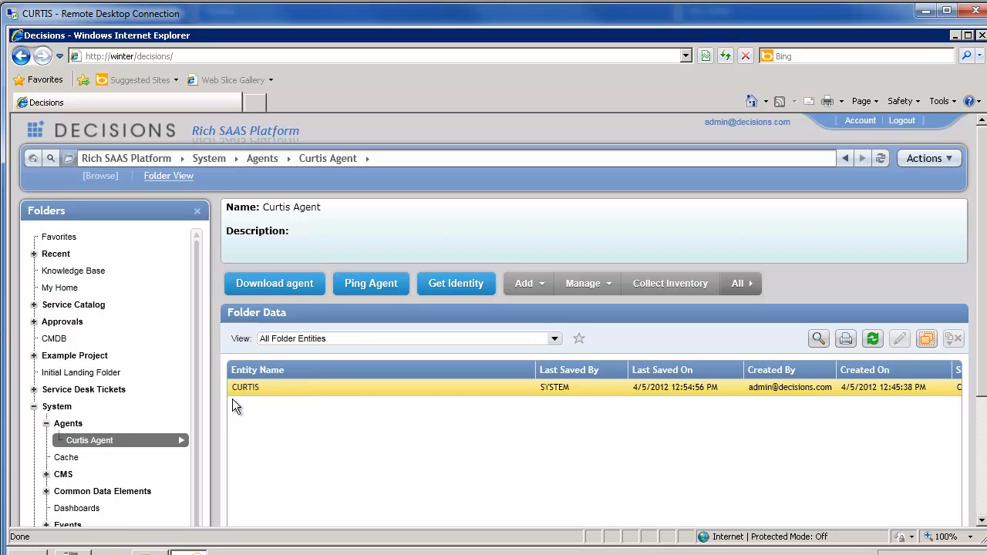
Step: Open System > Flow Management > Databases and cancel the manual Create Database connection dialog
{"action": "left_click", "coordinate": [927, 11]}
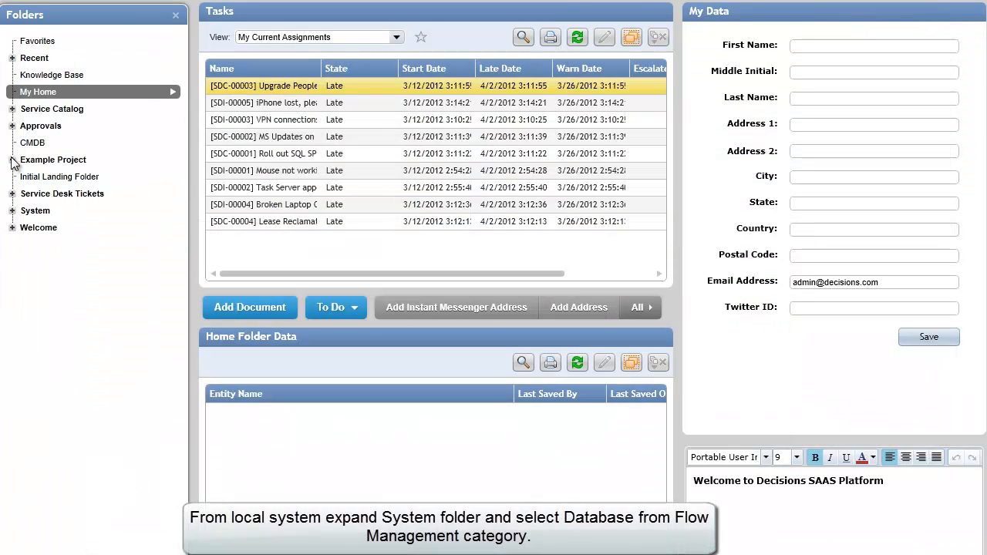
{"action": "left_click", "coordinate": [12, 211]}
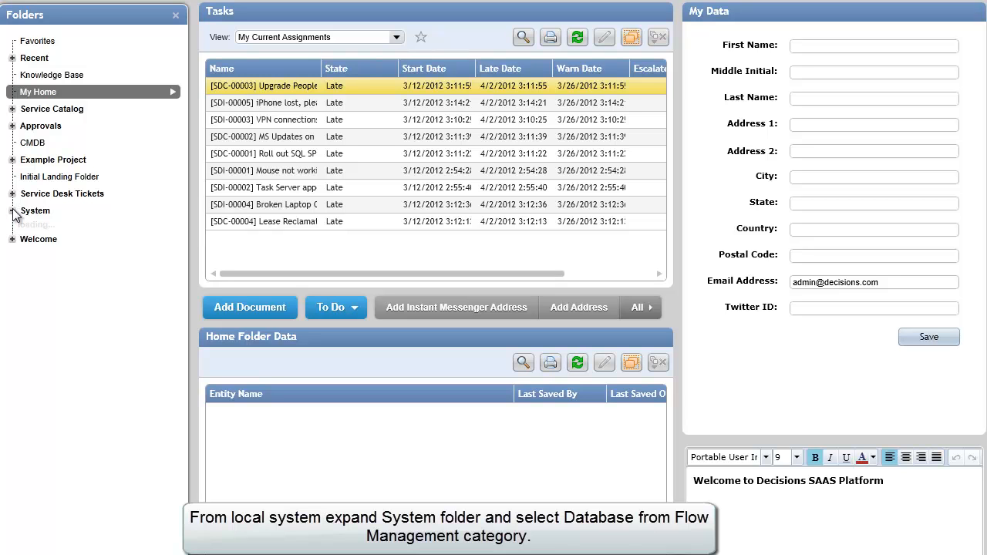
{"action": "left_click", "coordinate": [25, 330]}
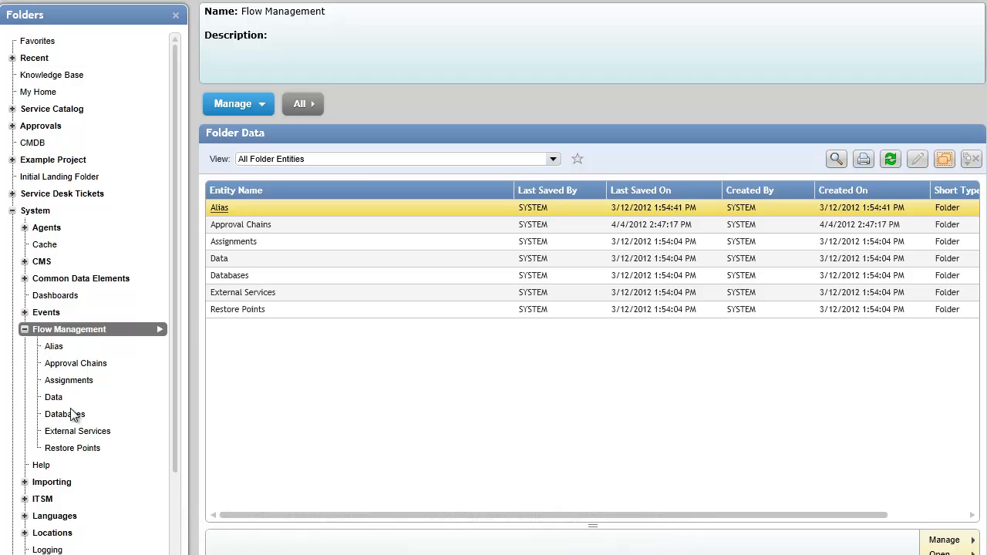
{"action": "left_click", "coordinate": [71, 415]}
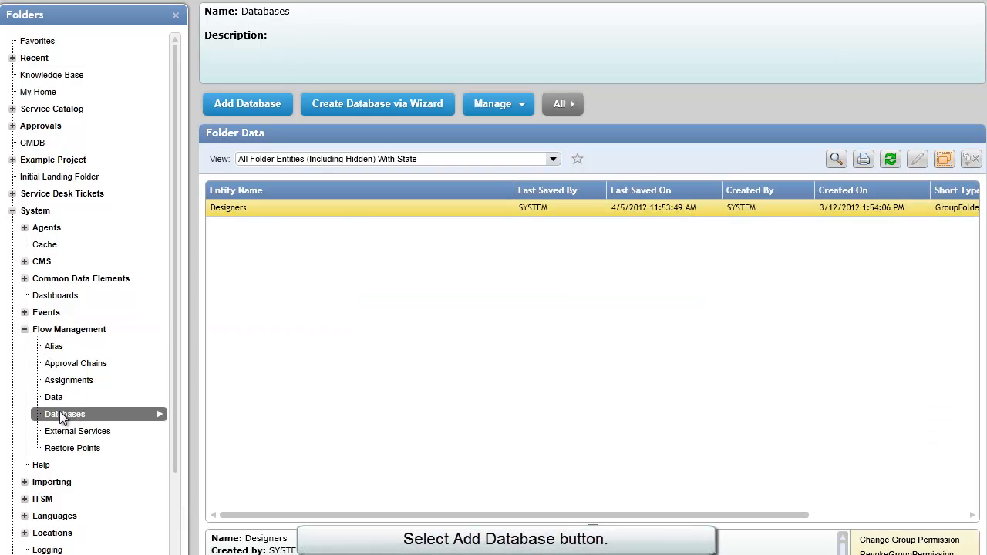
{"action": "left_click", "coordinate": [233, 107]}
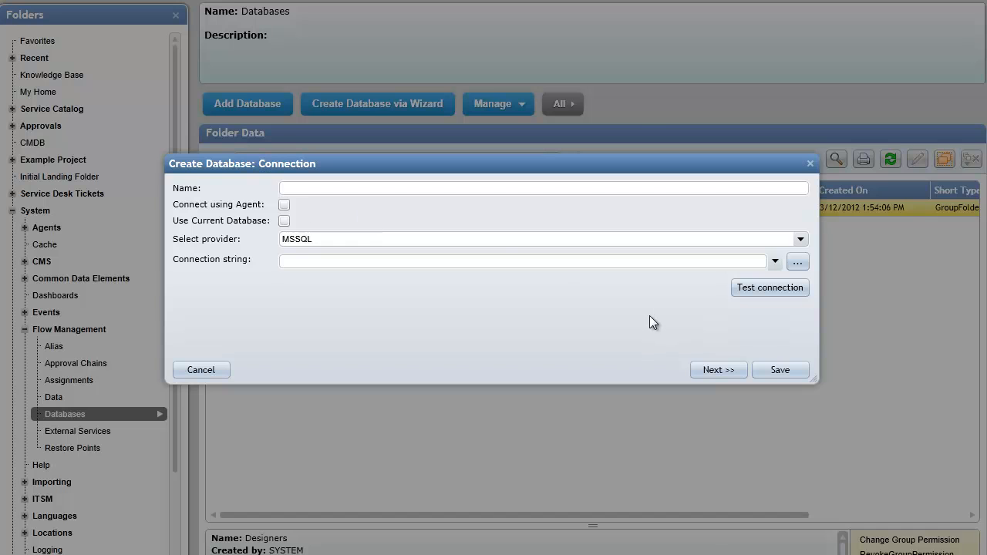
{"action": "left_click", "coordinate": [194, 370]}
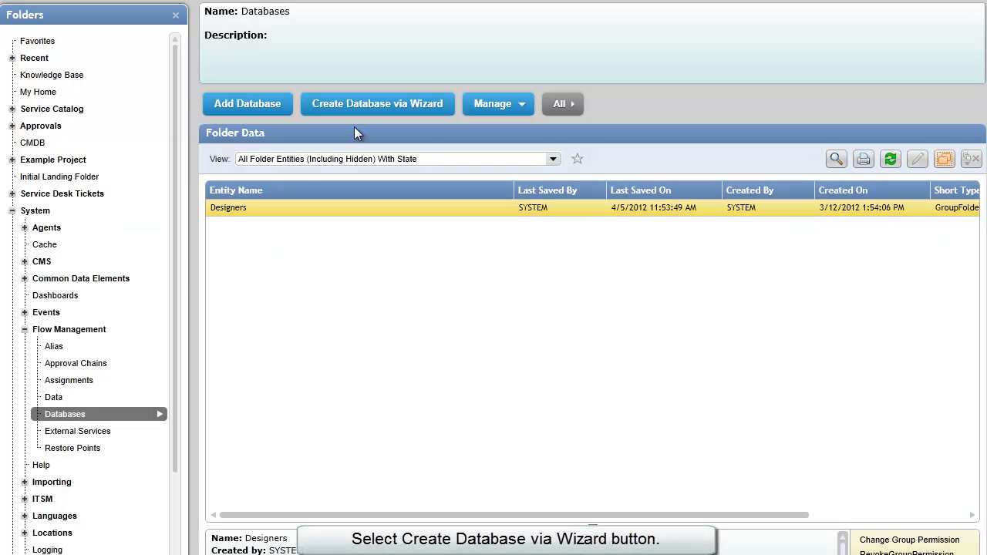
Step: Name the wizard's database definition SampleDBOnCurtis, enable specific tables, and leave stored procedures off
{"action": "left_click", "coordinate": [367, 105]}
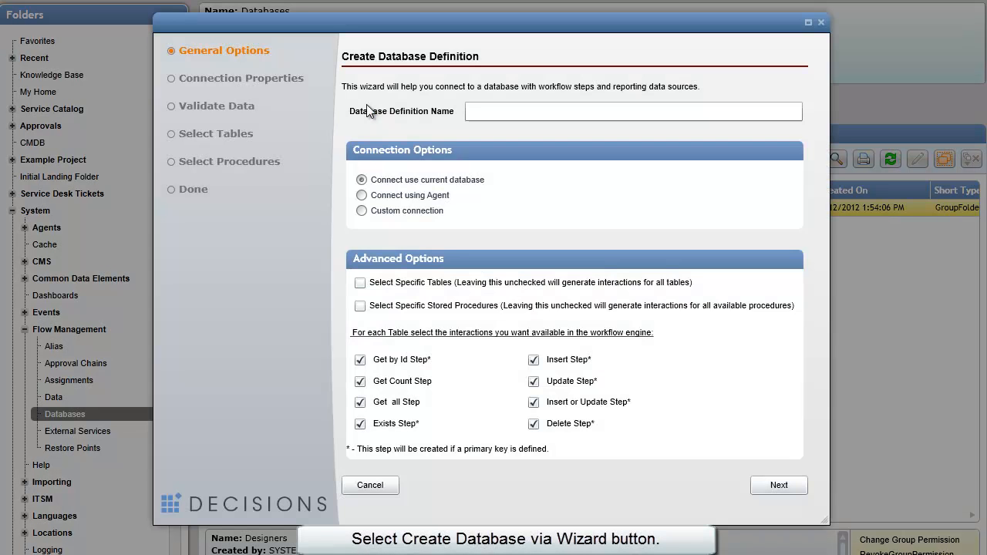
{"action": "type", "text": "Sample"}
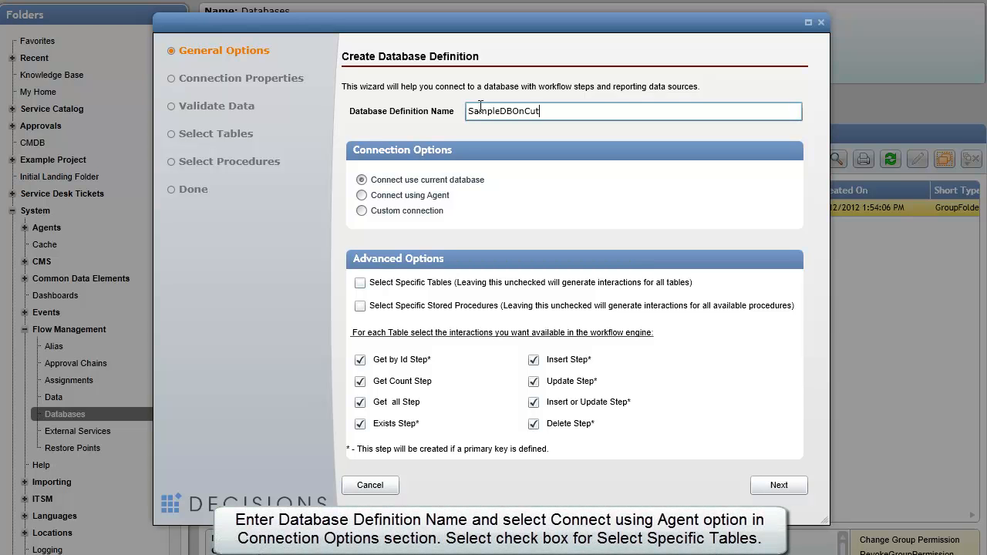
{"action": "type", "text": "DBOnCurtis"}
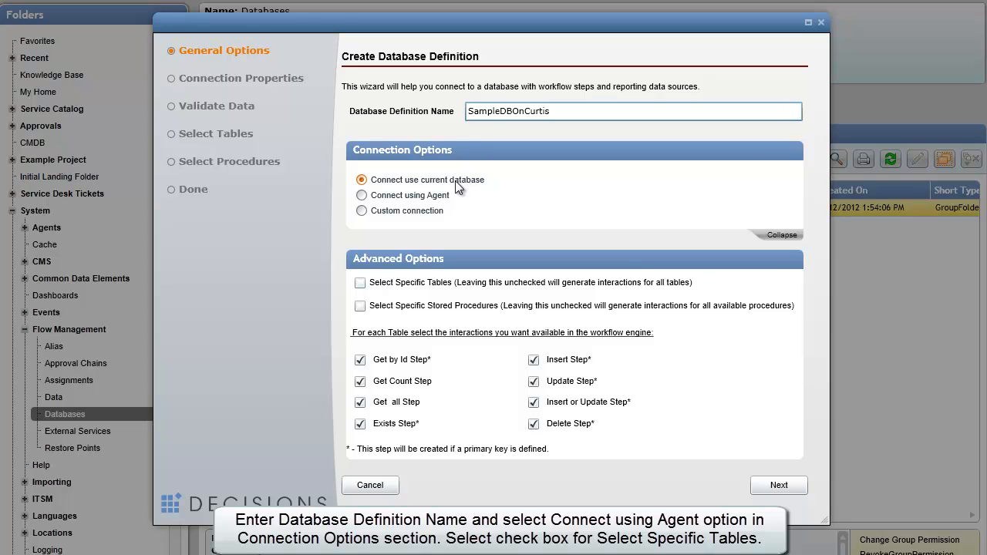
{"action": "left_click", "coordinate": [379, 284]}
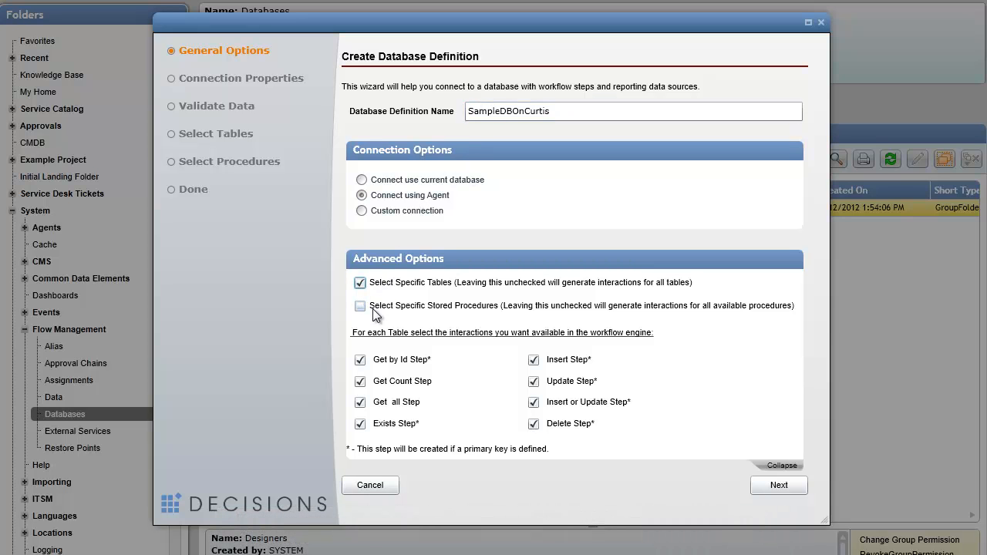
{"action": "left_click", "coordinate": [375, 308]}
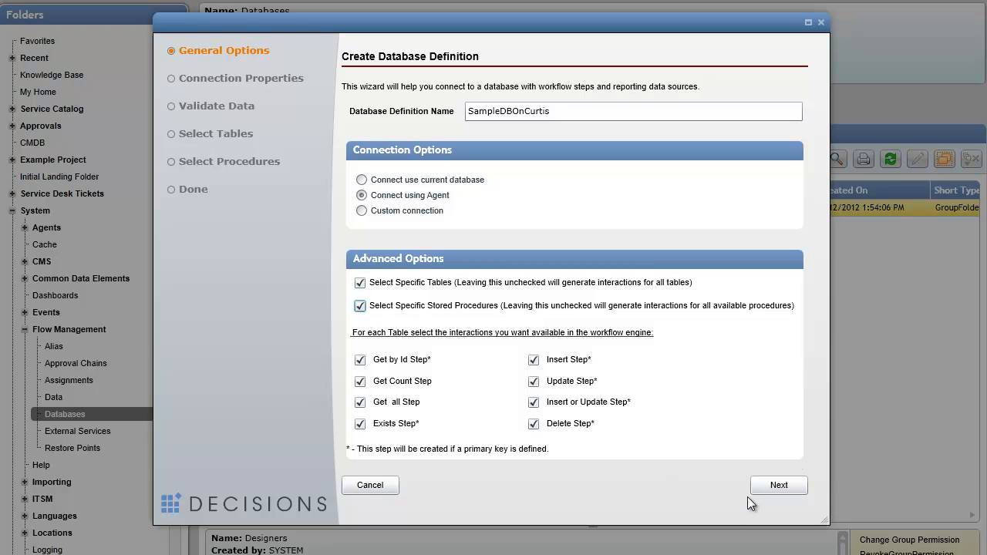
{"action": "left_click", "coordinate": [361, 306]}
Step: Move to the connection step and choose Curtis Agent as the agent
{"action": "left_click", "coordinate": [758, 488]}
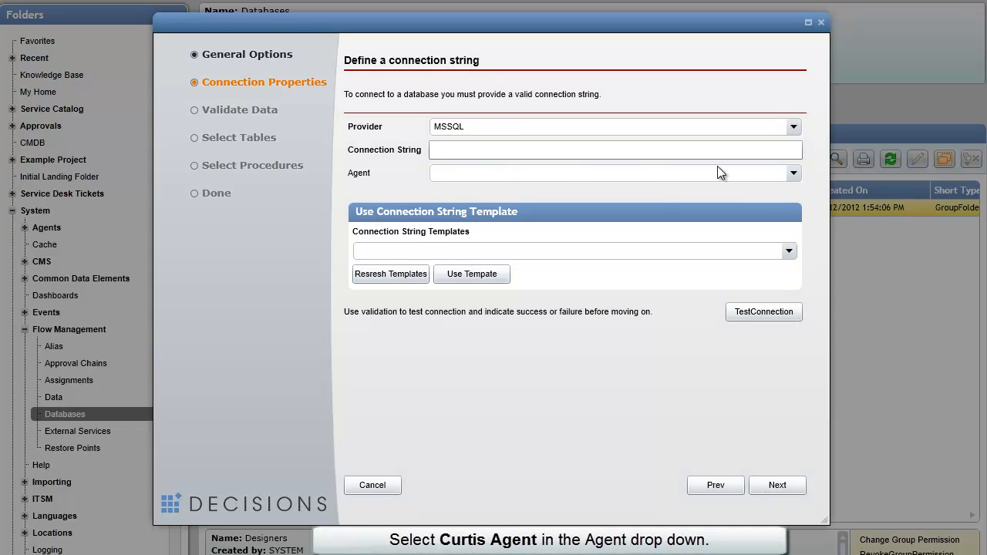
{"action": "left_click", "coordinate": [794, 173]}
{"action": "left_click", "coordinate": [507, 195]}
Step: Pick the Integrated Security connection-string template and copy its full text
{"action": "left_click", "coordinate": [443, 150]}
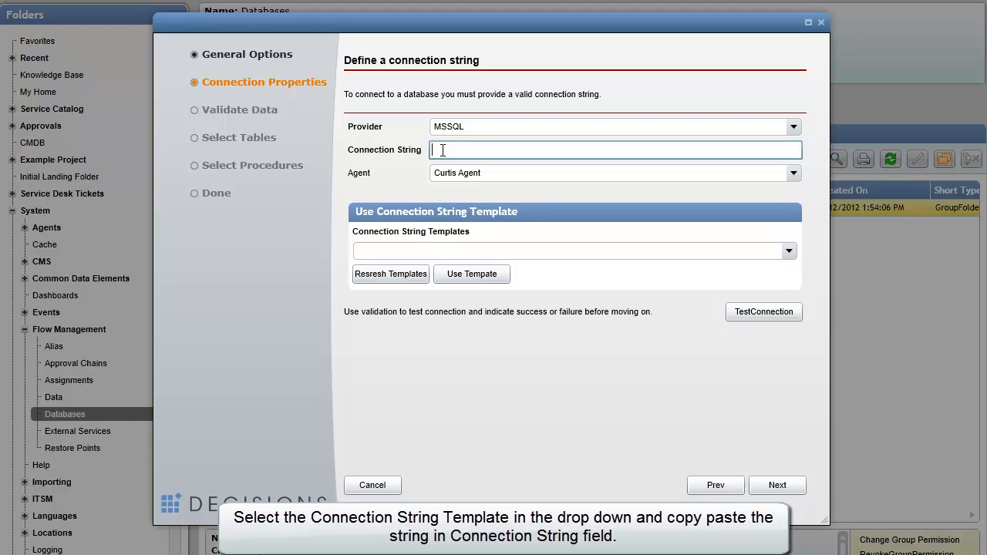
{"action": "left_click", "coordinate": [789, 251]}
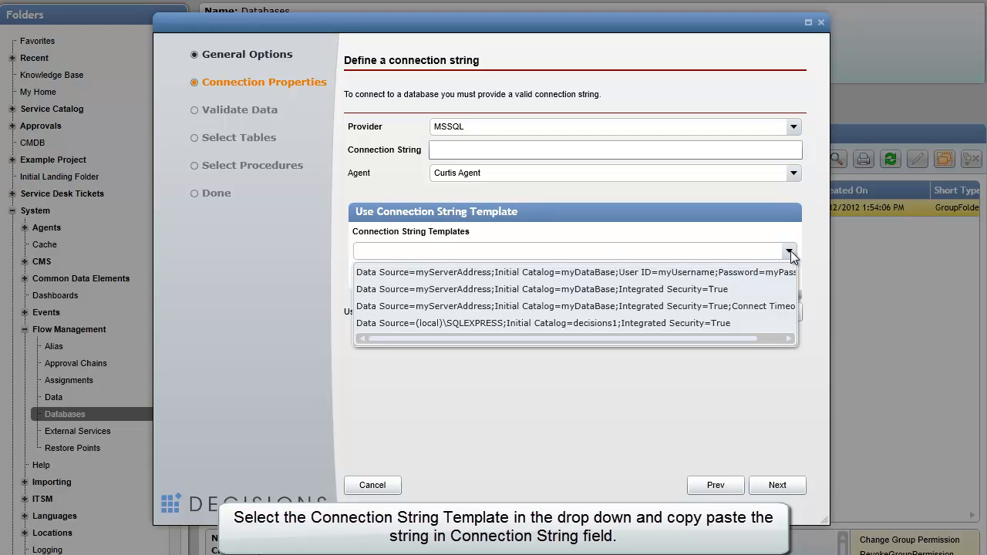
{"action": "left_click", "coordinate": [686, 289]}
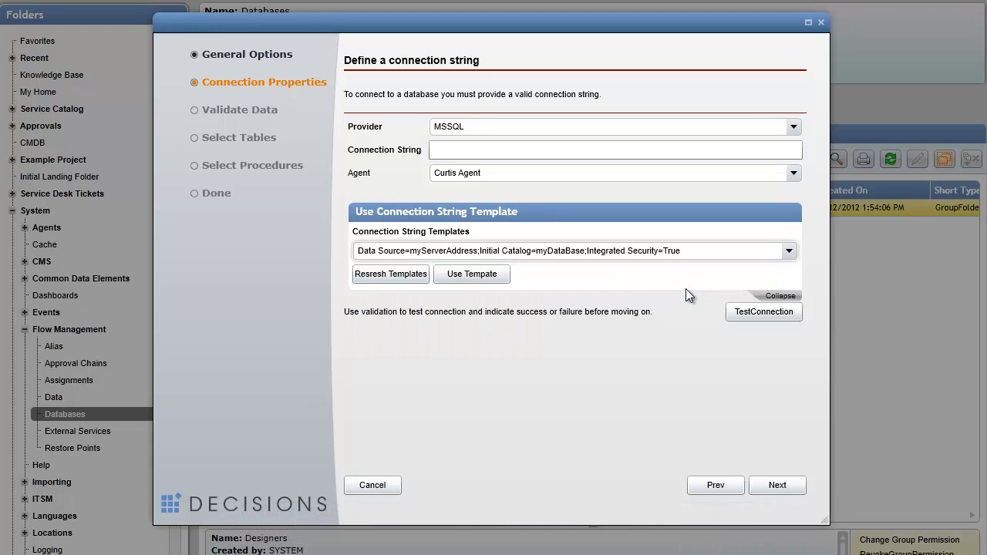
{"action": "left_click", "coordinate": [698, 249]}
{"action": "left_click", "coordinate": [699, 249]}
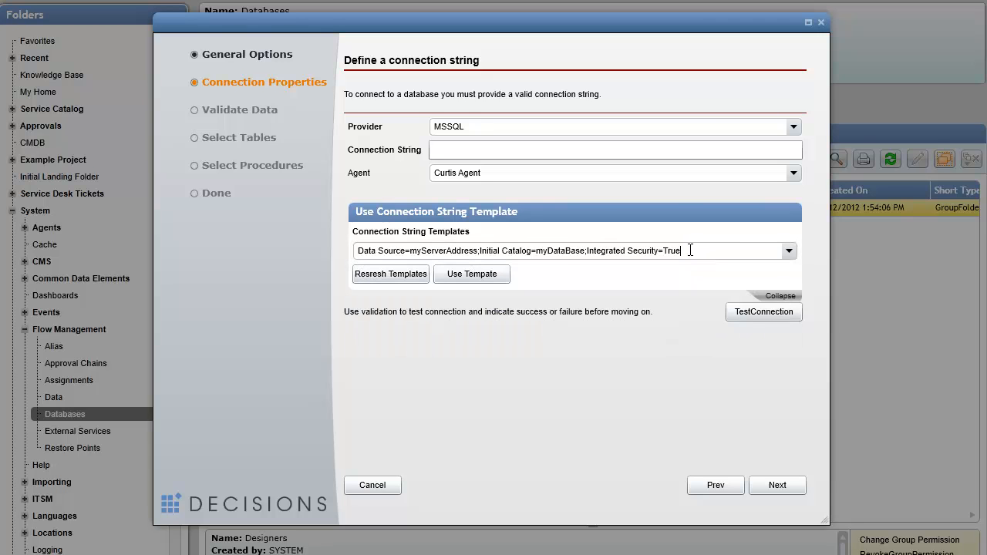
{"action": "left_click_drag", "start_coordinate": [691, 250], "coordinate": [332, 247]}
{"action": "left_click", "coordinate": [489, 148]}
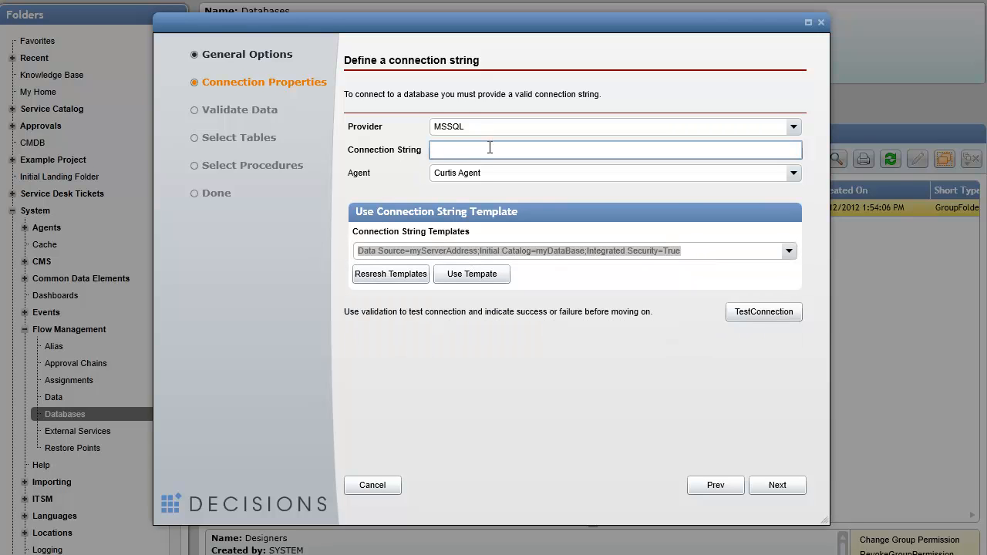
Step: Paste the template, set Data Source=(local)\SQLEXPRESS and Initial Catalog=Samples, then list SSMS databases to verify
{"action": "type", "text": "Data Source=myServerAddress;Initial Catalog=myDataBase;Integrated Security=True"}
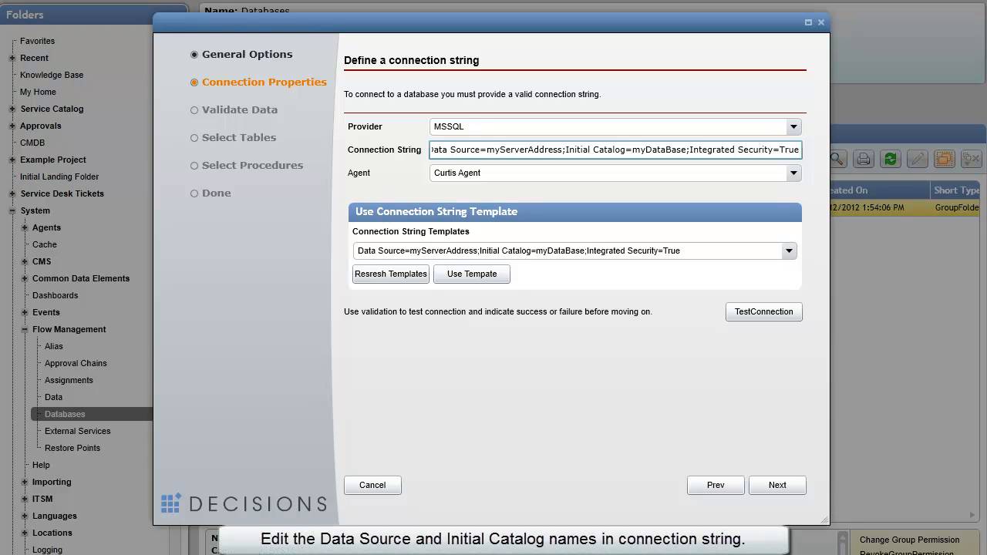
{"action": "left_click", "coordinate": [485, 151]}
{"action": "key", "text": "shift+Right"}
{"action": "key", "text": "shift+Right"}
{"action": "key", "text": "shift+Right"}
{"action": "key", "text": "shift+Right"}
{"action": "key", "text": "shift+Right"}
{"action": "key", "text": "shift+Right"}
{"action": "key", "text": "shift+Right"}
{"action": "key", "text": "shift+Right"}
{"action": "key", "text": "shift+Right"}
{"action": "key", "text": "shift+Right"}
{"action": "key", "text": "shift+Right"}
{"action": "key", "text": "shift+Right"}
{"action": "key", "text": "shift+Right"}
{"action": "key", "text": "shift+Right"}
{"action": "key", "text": "shift+Right"}
{"action": "type", "text": "(local)\\SQLEX"}
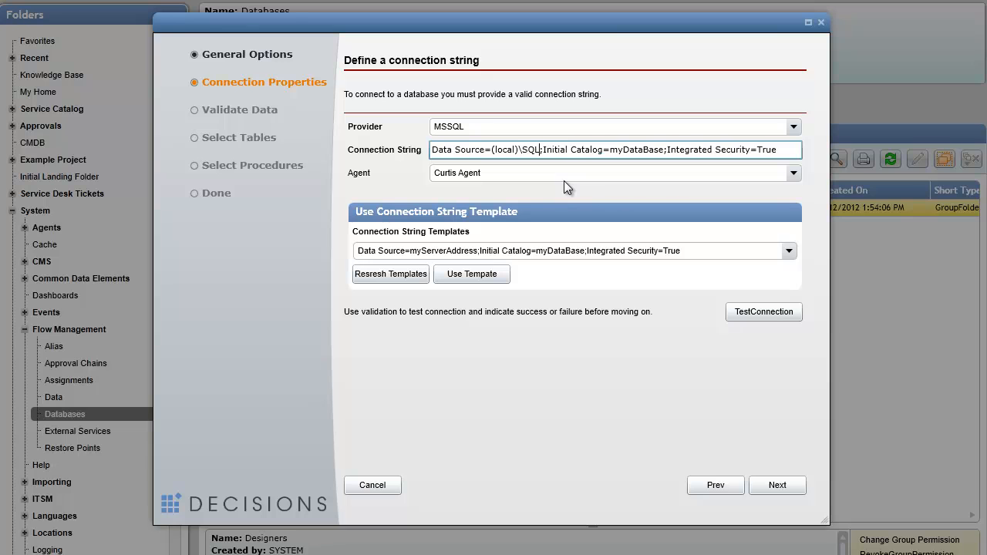
{"action": "type", "text": "PRESS"}
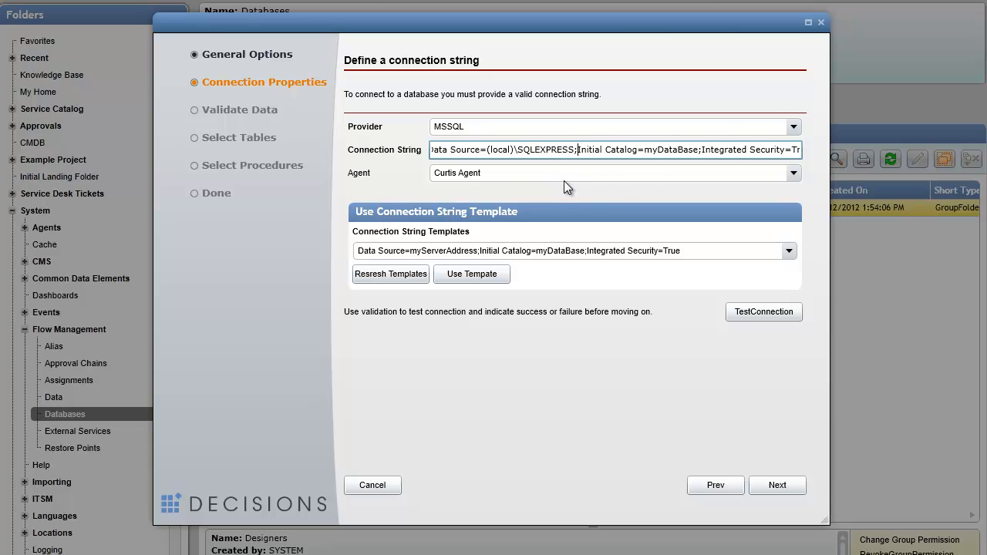
{"action": "key", "text": "shift+Right"}
{"action": "key", "text": "shift+Right"}
{"action": "key", "text": "shift+Right"}
{"action": "key", "text": "shift+Right"}
{"action": "key", "text": "shift+Right"}
{"action": "key", "text": "shift+Right"}
{"action": "key", "text": "shift+Right"}
{"action": "key", "text": "shift+Right"}
{"action": "key", "text": "shift+Right"}
{"action": "key", "text": "shift+Right"}
{"action": "type", "text": "Sample"}
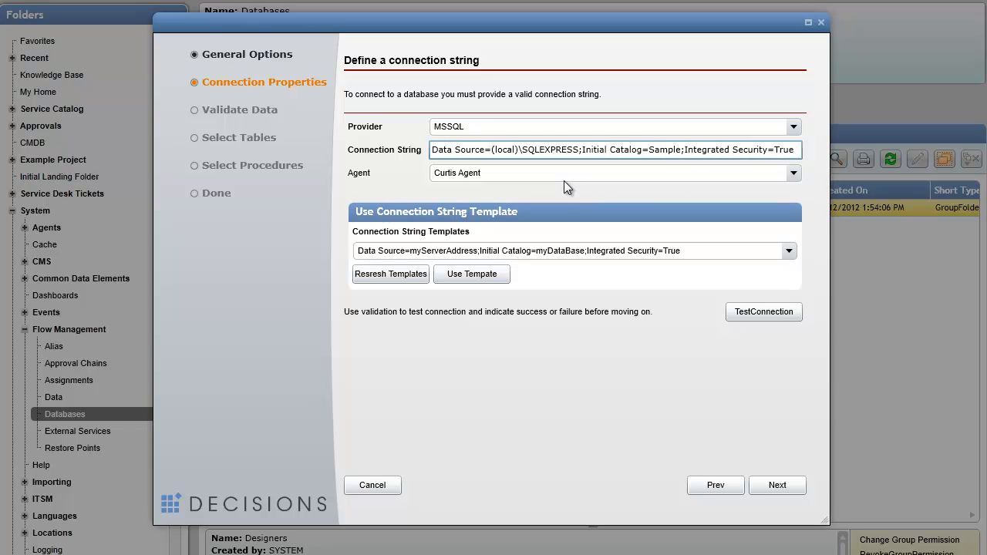
{"action": "type", "text": "s"}
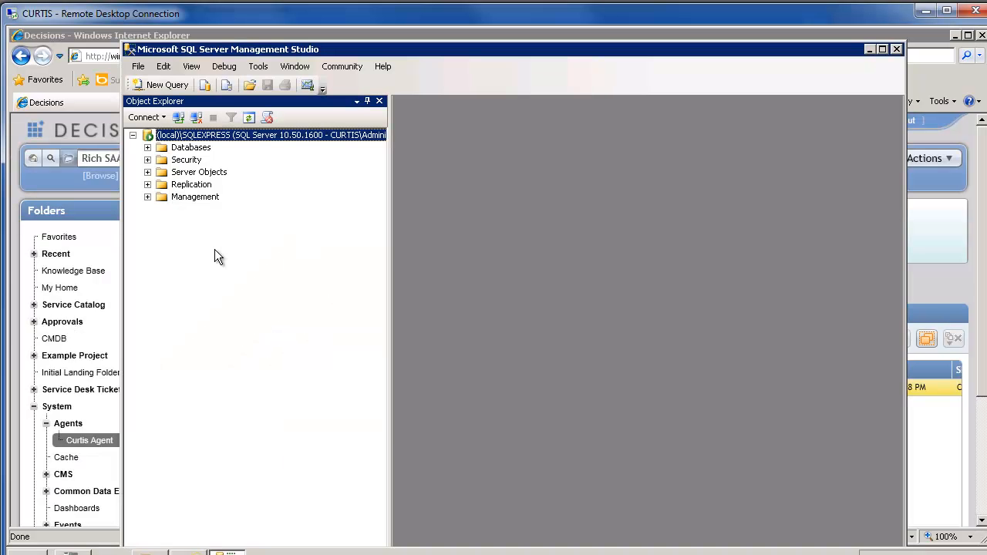
{"action": "left_click", "coordinate": [147, 147]}
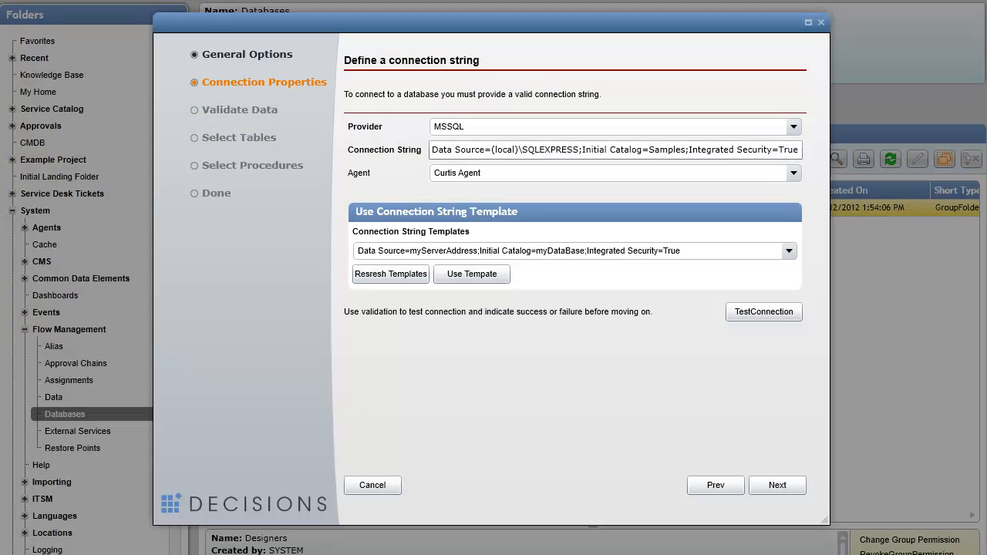
Step: Fix the catalog to Sample, add a SQL login user ID and password, and test the connection successfully
{"action": "left_click", "coordinate": [680, 155]}
{"action": "left_click", "coordinate": [686, 149]}
{"action": "key", "text": "BackSpace"}
{"action": "type", "text": "U"}
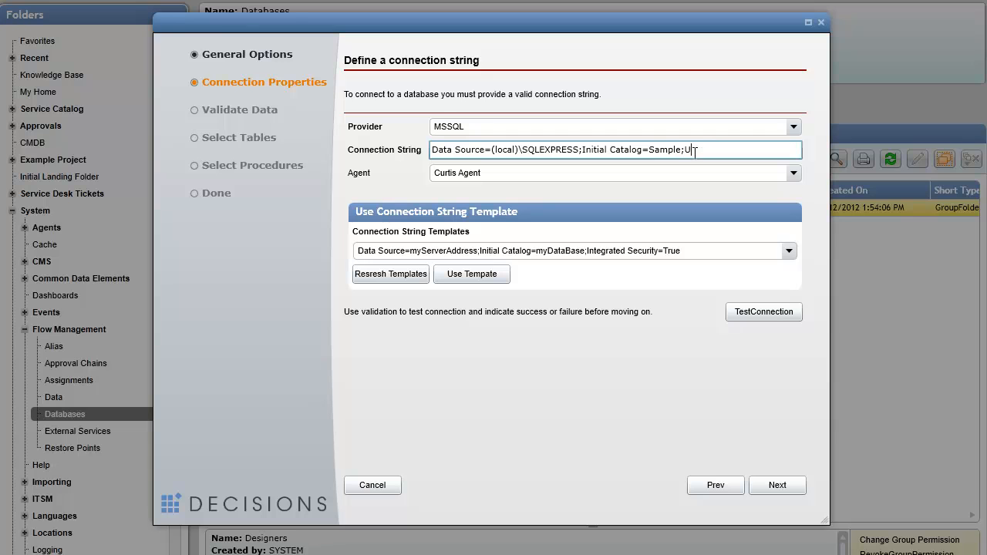
{"action": "type", "text": "ser ID=sa;Password=sa123;"}
{"action": "left_click", "coordinate": [772, 311]}
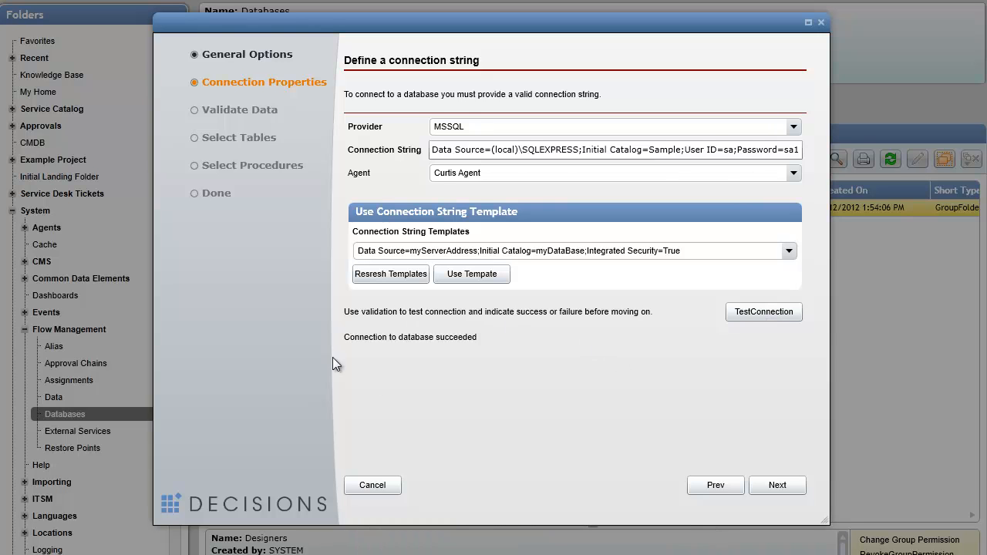
{"action": "left_click", "coordinate": [769, 484]}
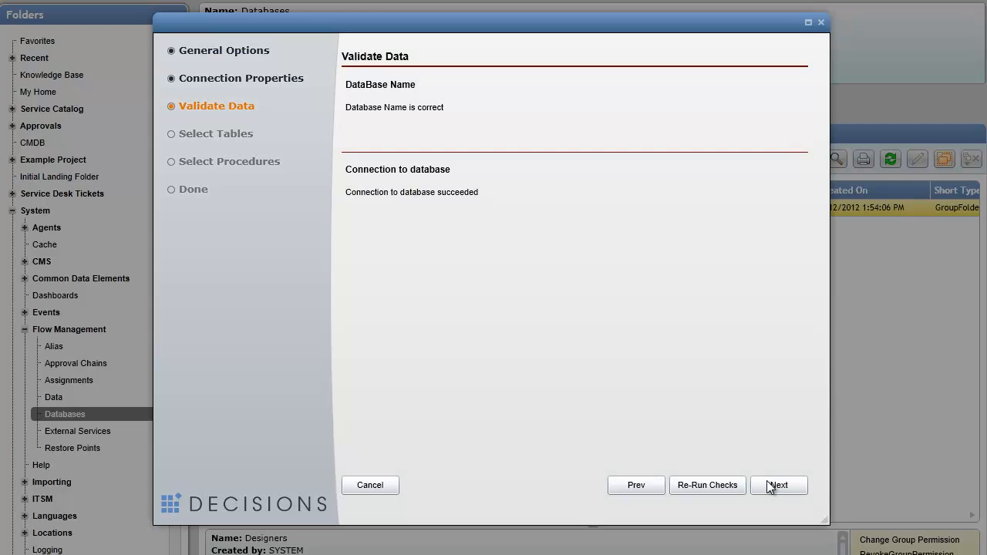
Step: Pass the Validate Data page and finish the SampleDBOnCurtis definition with SampleTable selected
{"action": "left_click", "coordinate": [768, 485]}
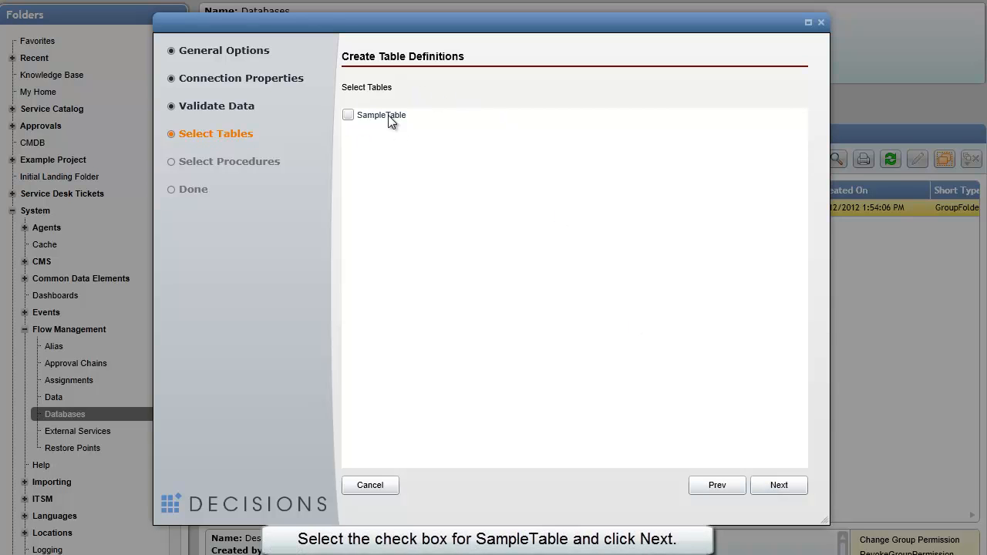
{"action": "left_click", "coordinate": [767, 488]}
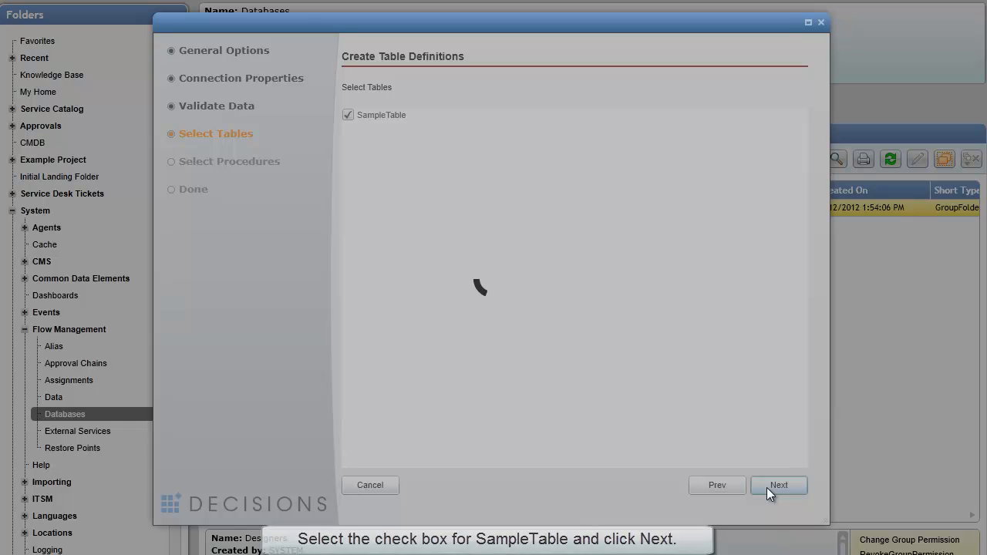